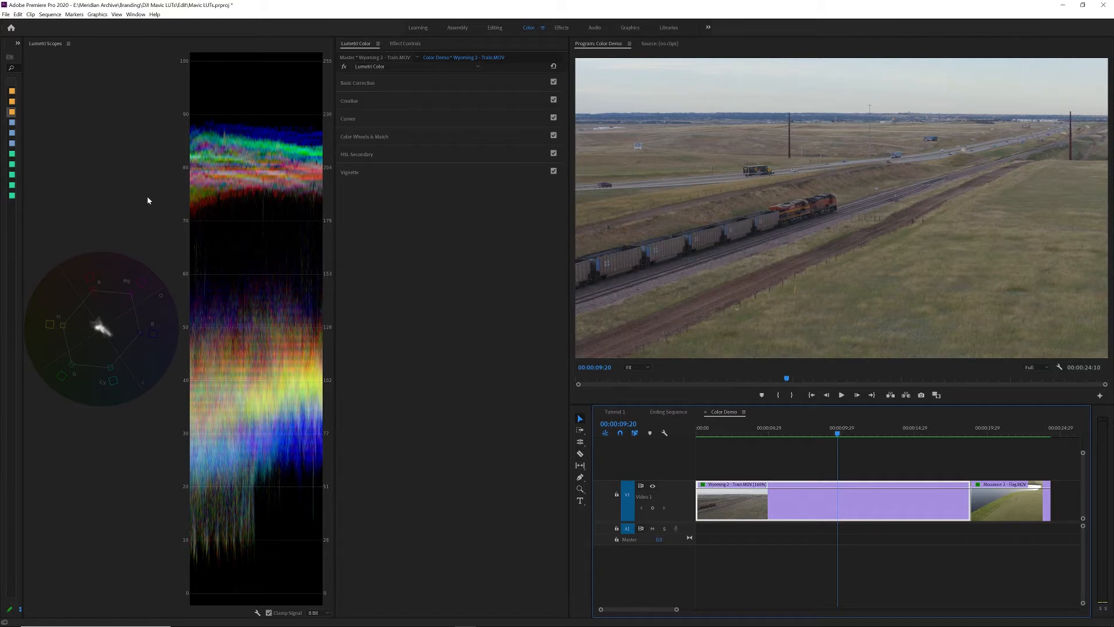
# Check the Lumetri scopes at full size, and give the train clip's RGB curve an S-shape with lowered shadows and lifted midtones
pyautogui.doubleClick(41, 44)
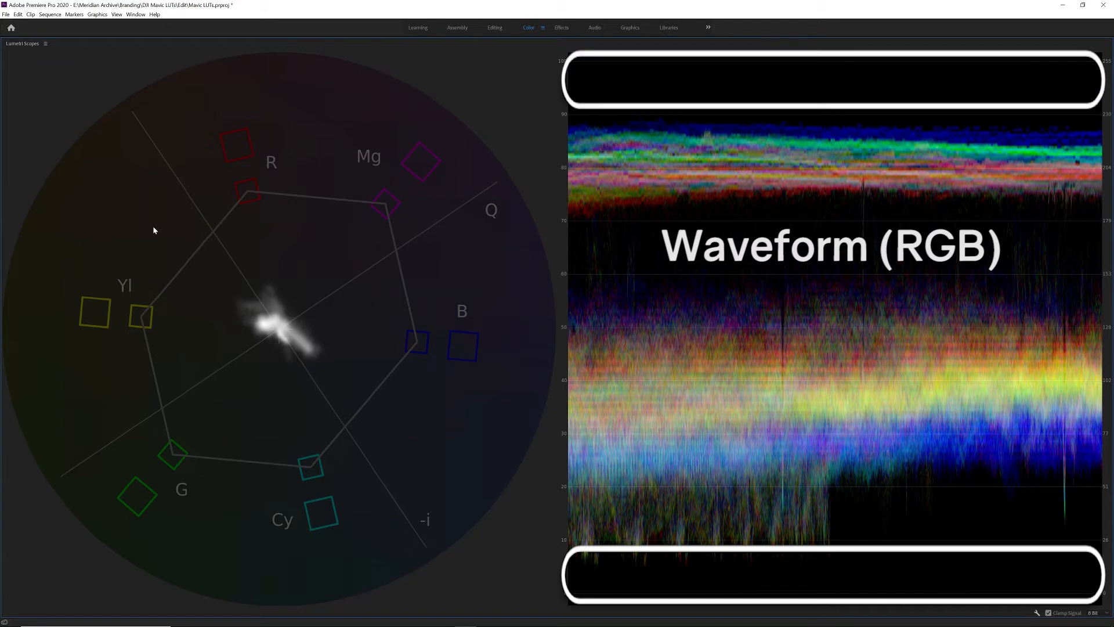
pyautogui.press('`')
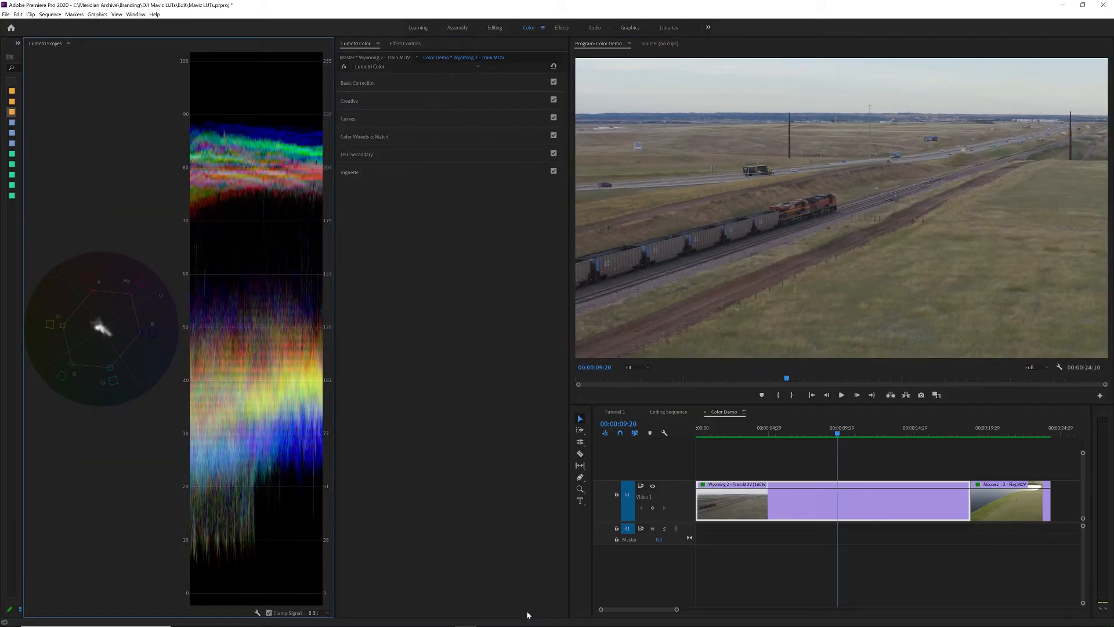
pyautogui.click(351, 118)
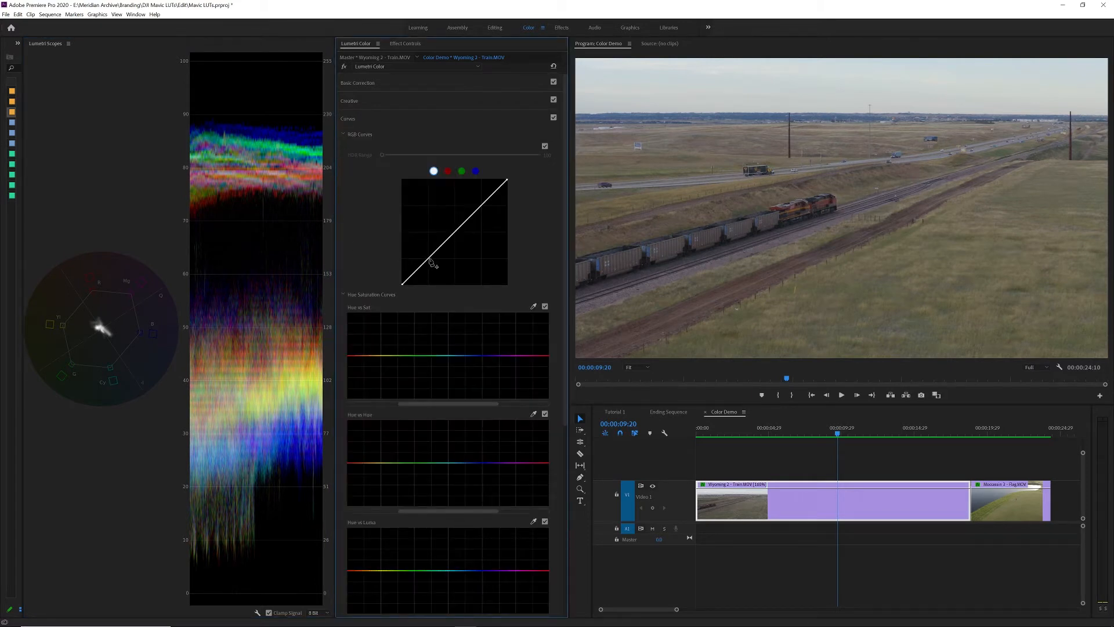
pyautogui.moveTo(431, 262); pyautogui.dragTo(425, 275)
pyautogui.moveTo(467, 238); pyautogui.dragTo(447, 230)
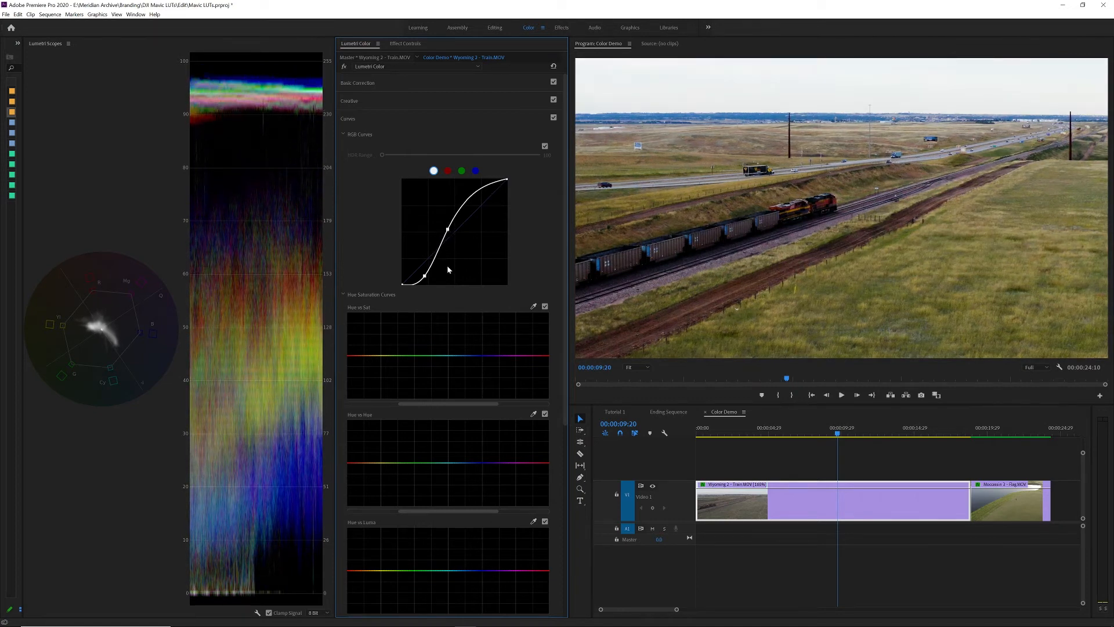
pyautogui.moveTo(425, 276); pyautogui.dragTo(423, 274)
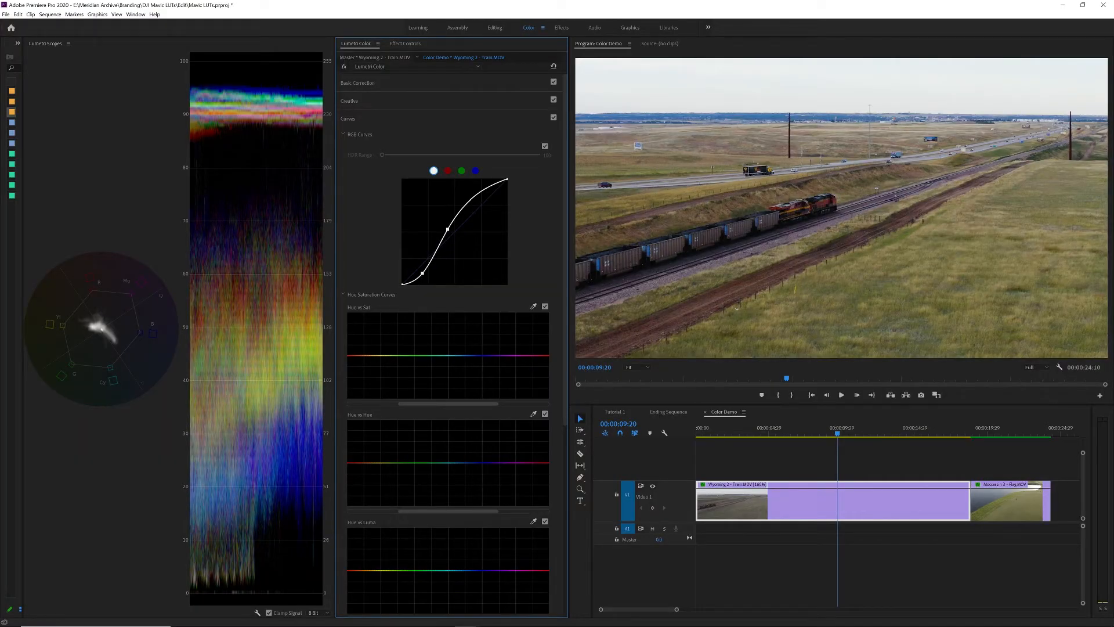
# Load Lush Greens.cube from the LUTs folder as the train clip's creative look
pyautogui.click(349, 100)
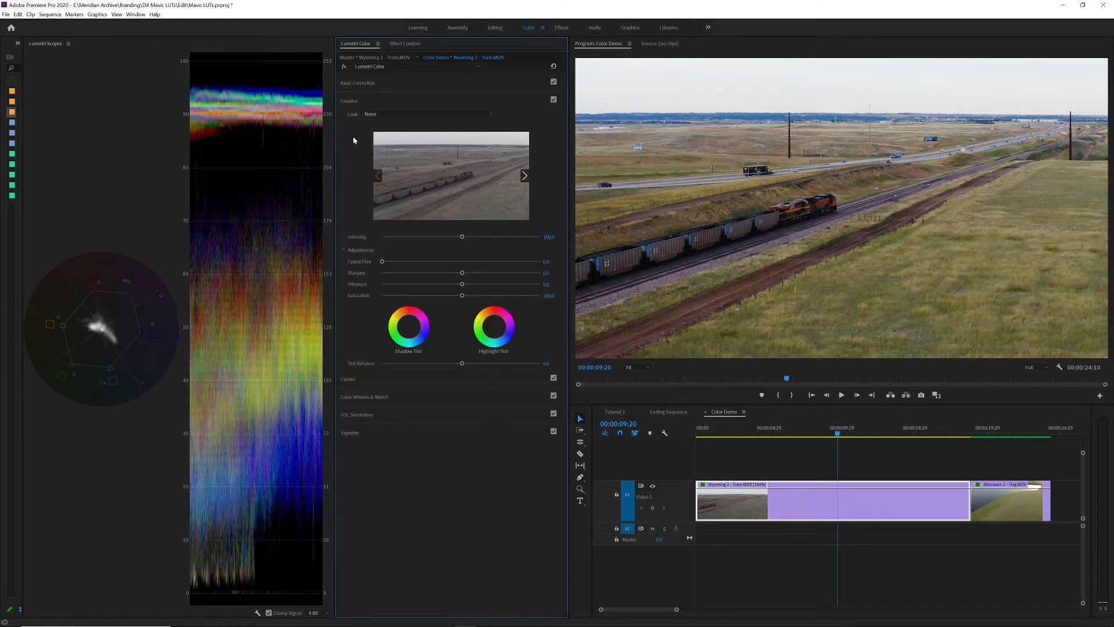
pyautogui.click(451, 114)
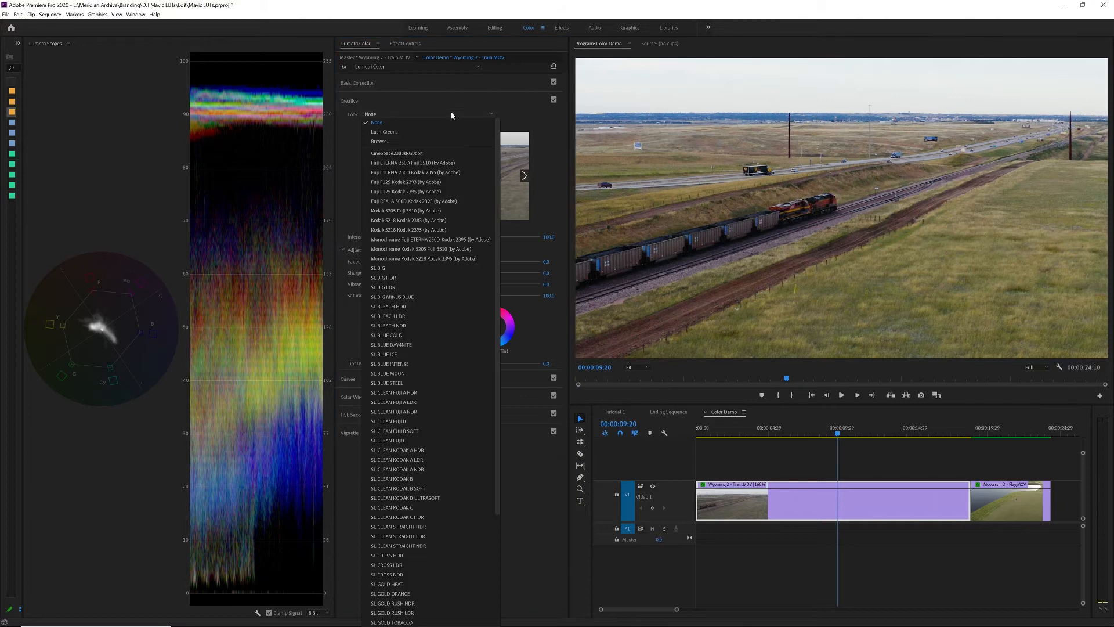
pyautogui.click(434, 141)
pyautogui.click(130, 81)
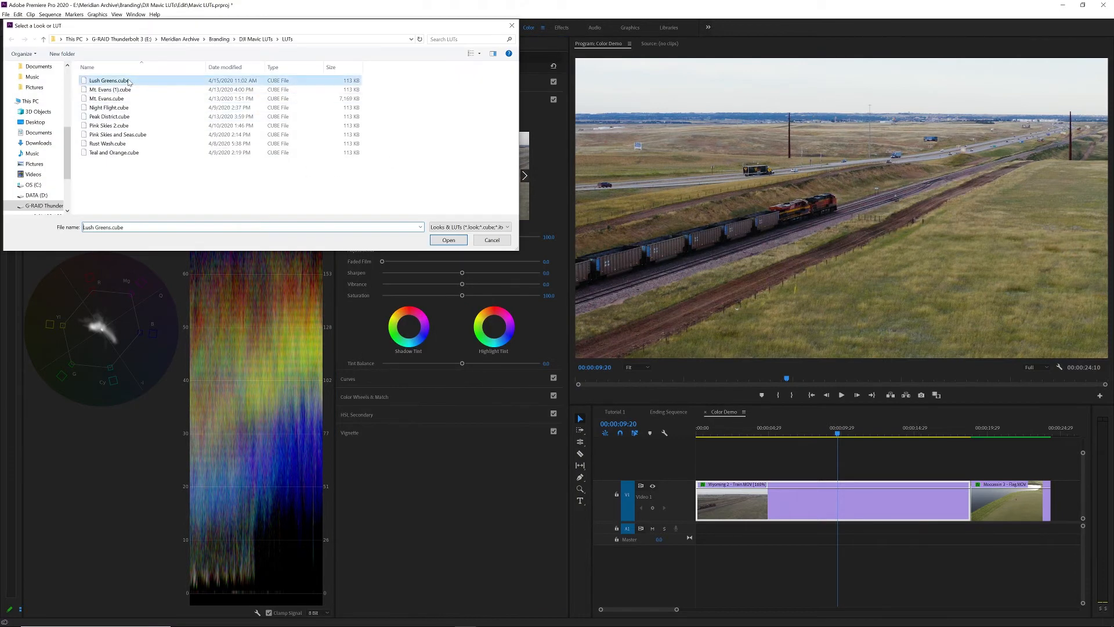
pyautogui.click(446, 240)
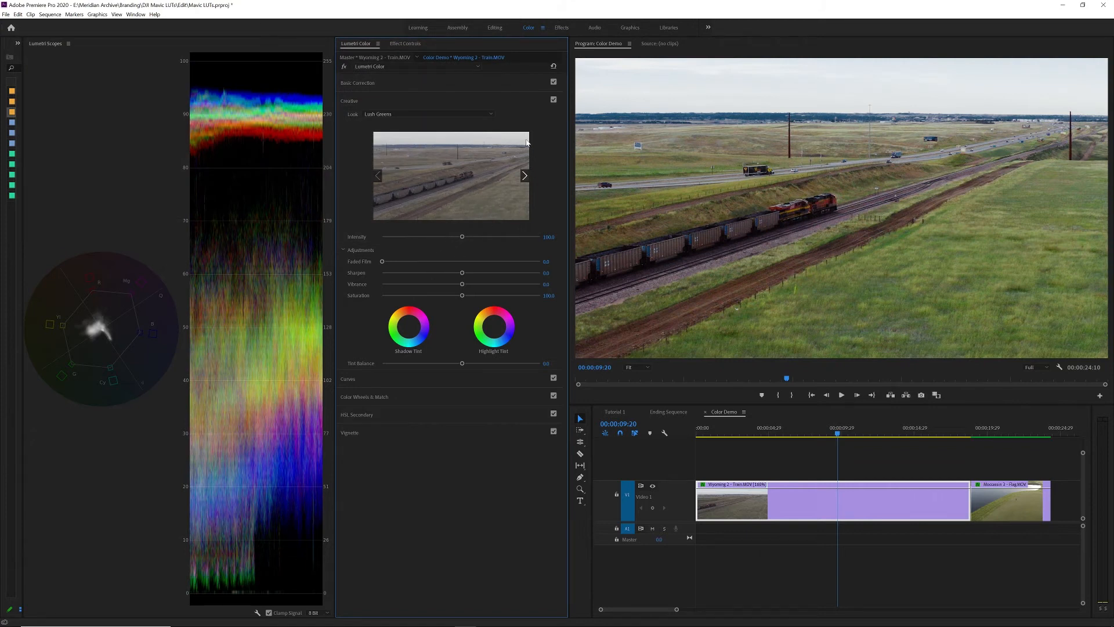
# Compare the train clip with its creative look off and on, and check the result in the enlarged scopes
pyautogui.click(554, 100)
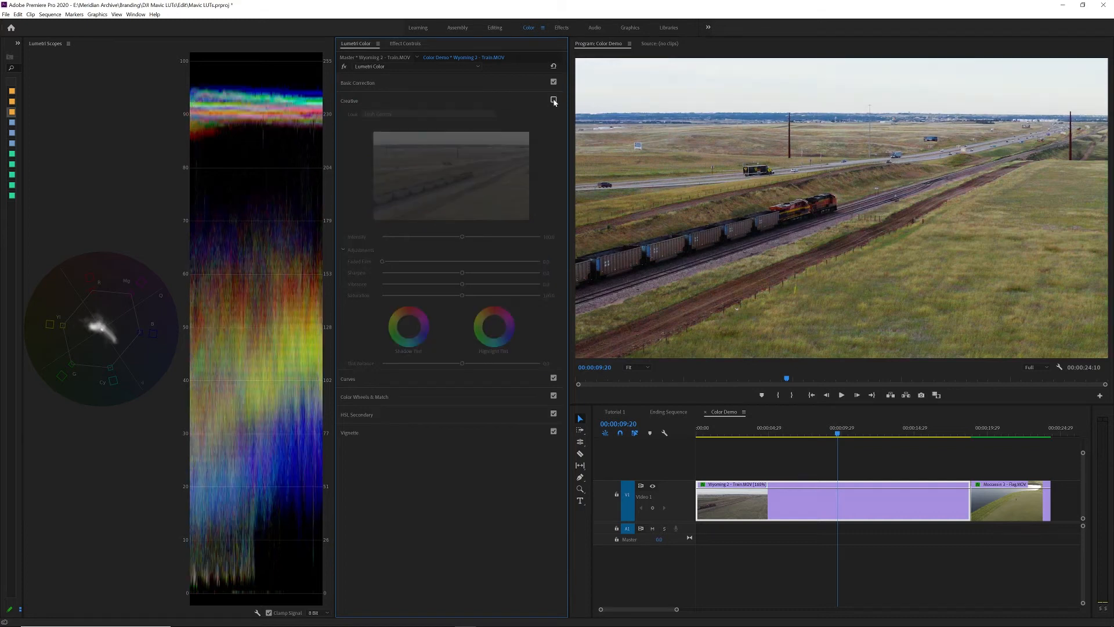
pyautogui.click(554, 100)
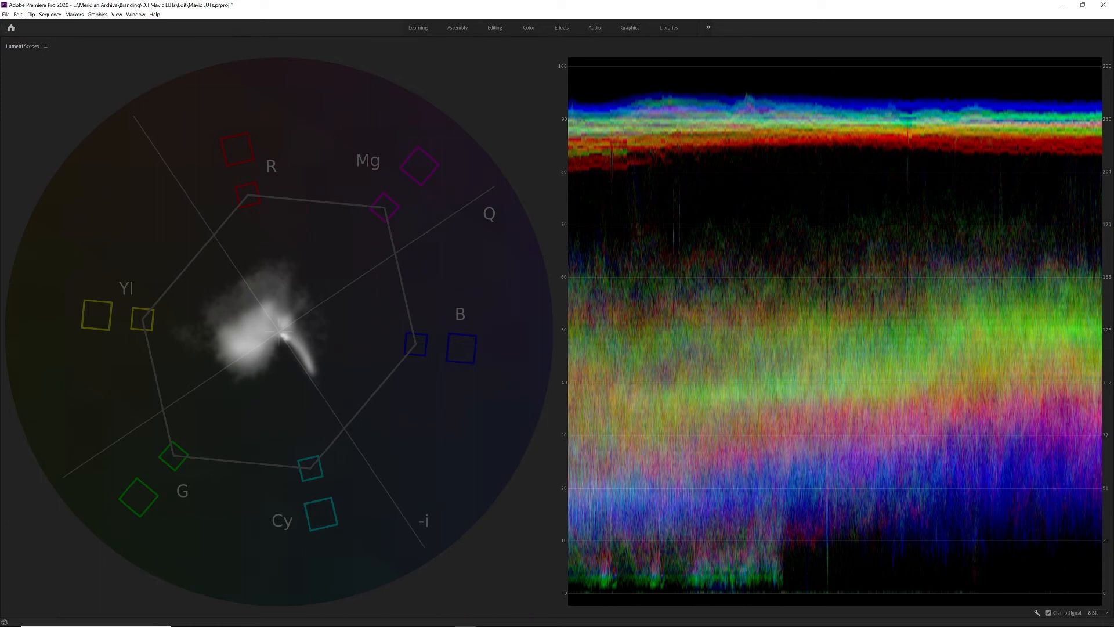
pyautogui.press('`')
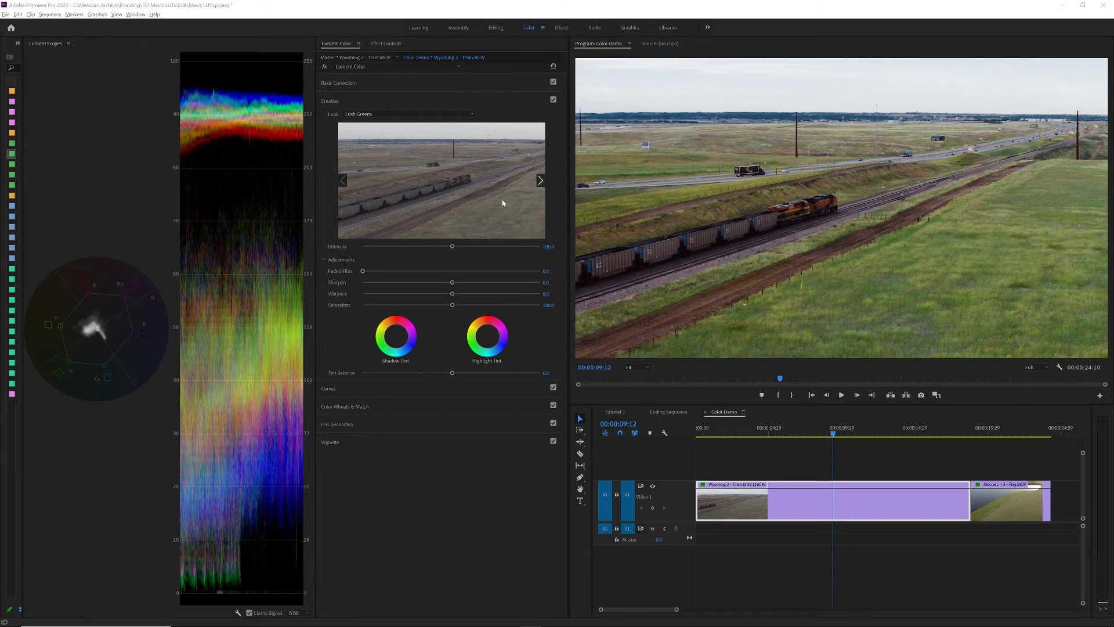
# Fine-tune the train clip's creative look with Intensity about 136, Saturation about 113 and slight shadow and highlight tints, resetting the shadow tint
pyautogui.moveTo(452, 246); pyautogui.dragTo(484, 247)
pyautogui.moveTo(452, 305)
pyautogui.mouseDown()
pyautogui.moveTo(414, 307)
pyautogui.moveTo(478, 304)
pyautogui.moveTo(464, 305)
pyautogui.mouseUp()
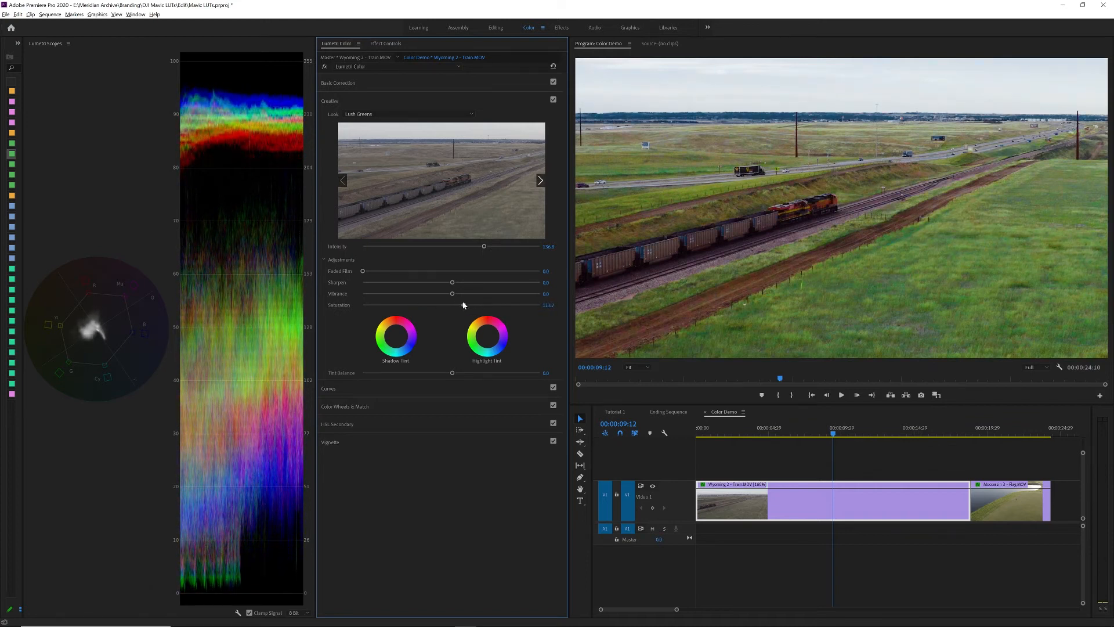
pyautogui.moveTo(395, 337); pyautogui.dragTo(398, 340)
pyautogui.moveTo(487, 335); pyautogui.dragTo(483, 330)
pyautogui.doubleClick(400, 342)
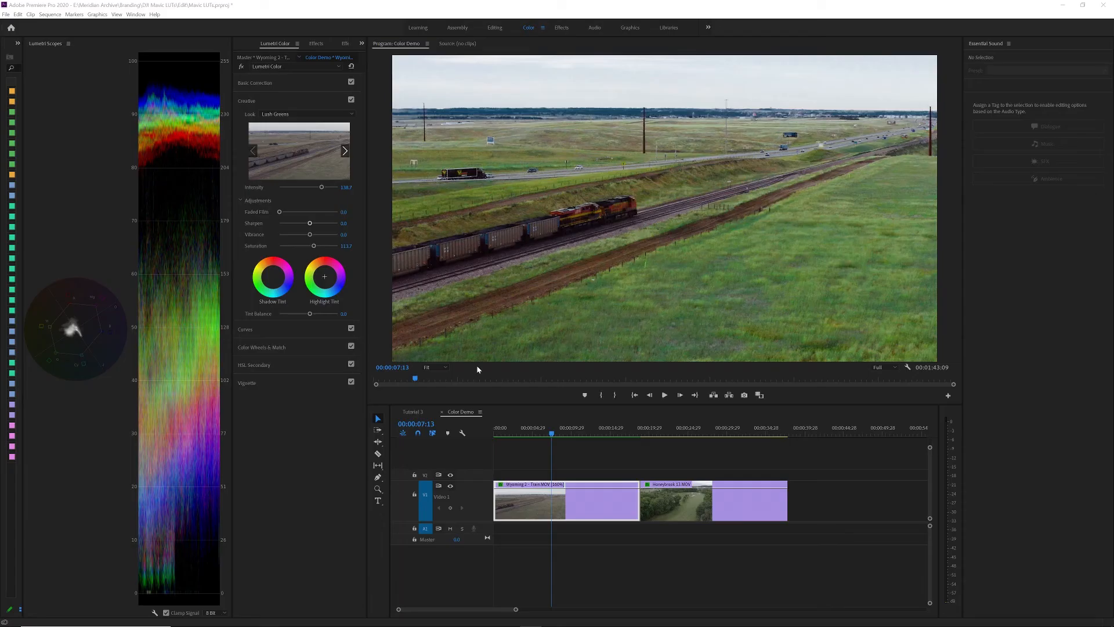
# Shape the golf course clip's RGB curve by moving the black point inward, lifting the lower midtones and slightly lowering the white point
pyautogui.click(663, 435)
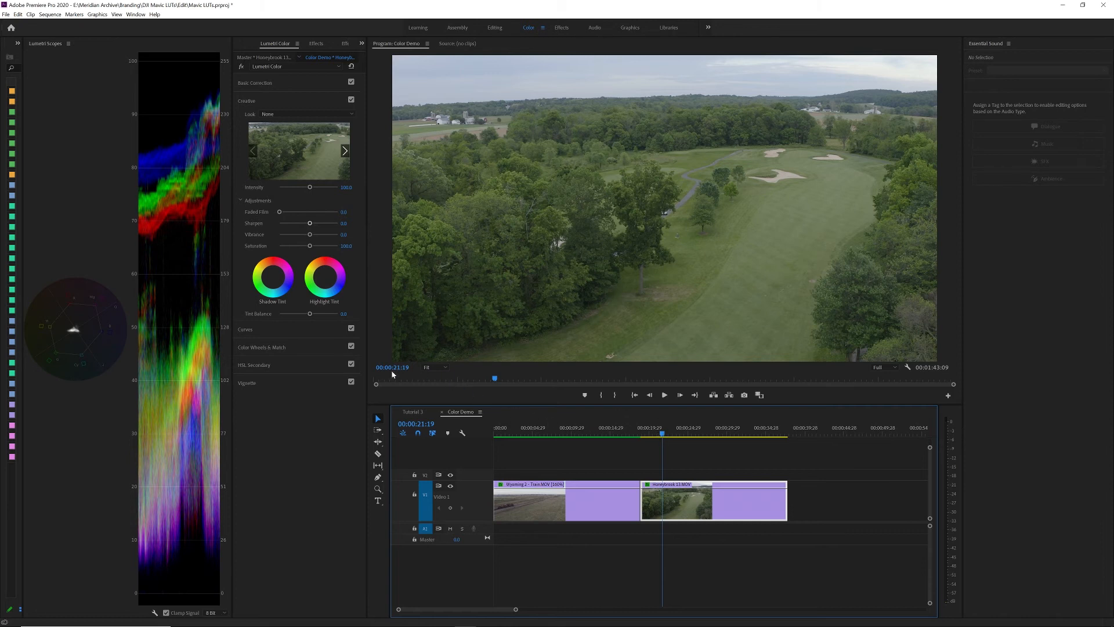
pyautogui.click(242, 330)
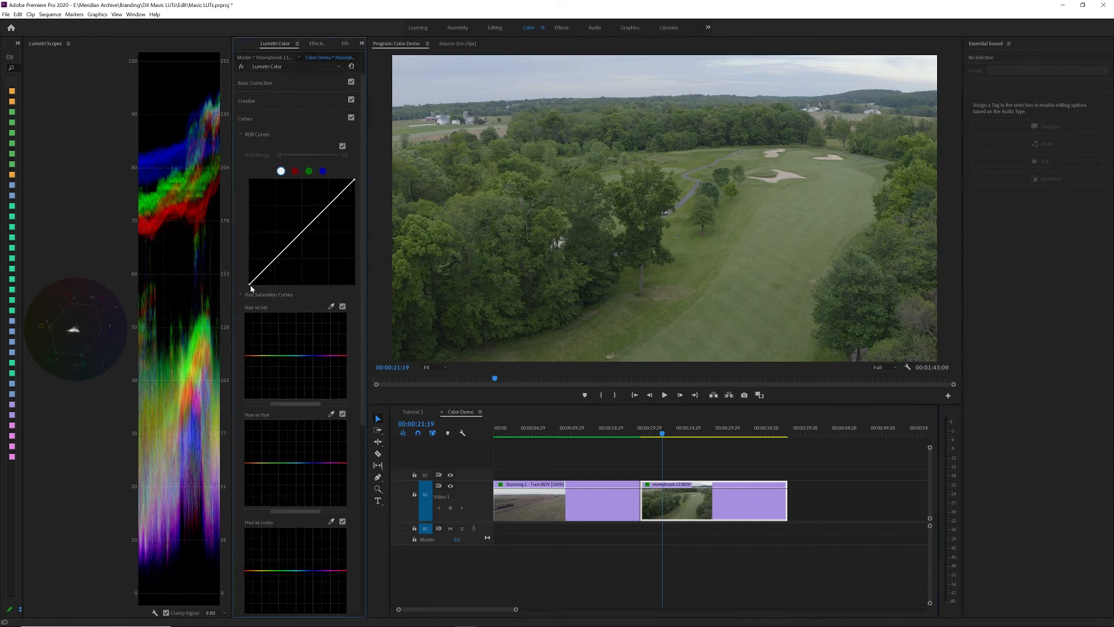
pyautogui.moveTo(251, 287); pyautogui.dragTo(259, 289)
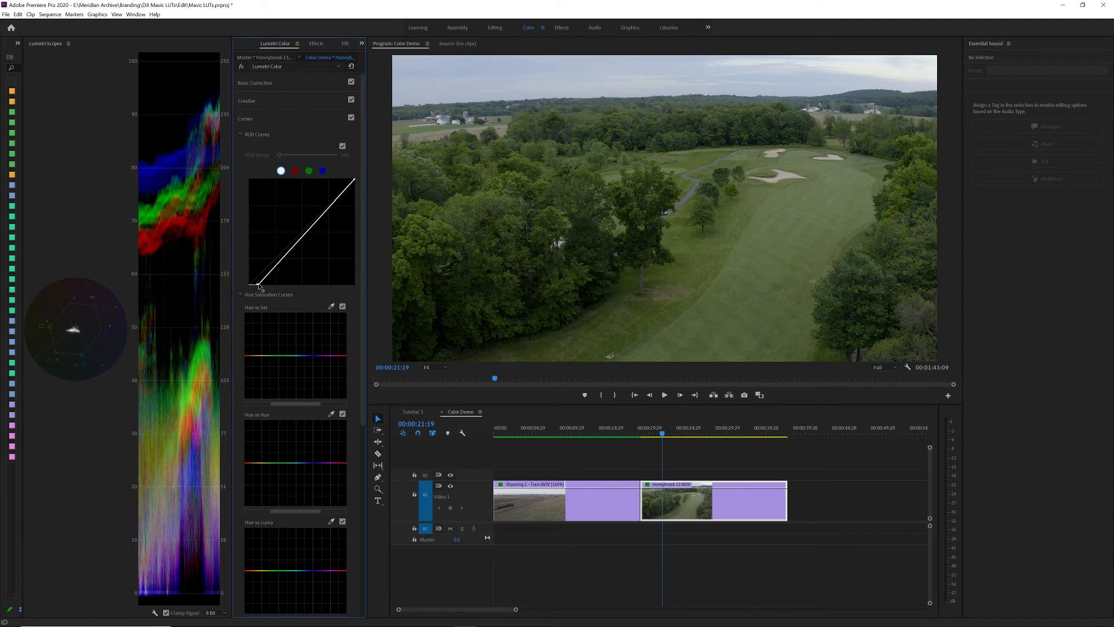
pyautogui.moveTo(295, 250); pyautogui.dragTo(285, 250)
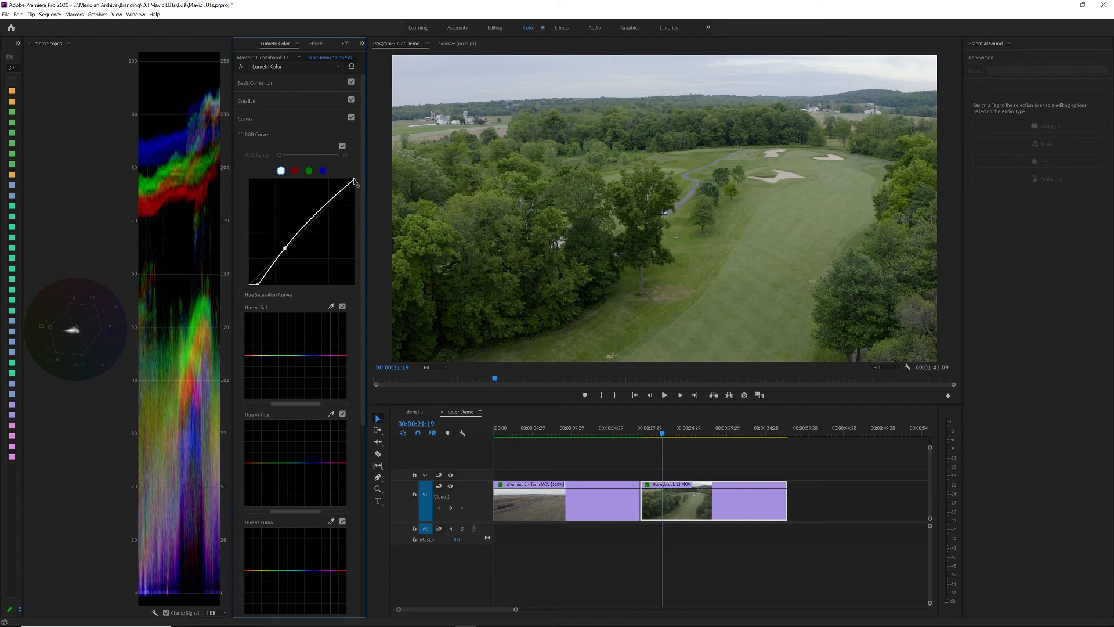
pyautogui.moveTo(355, 182); pyautogui.dragTo(355, 186)
pyautogui.moveTo(285, 248); pyautogui.dragTo(284, 249)
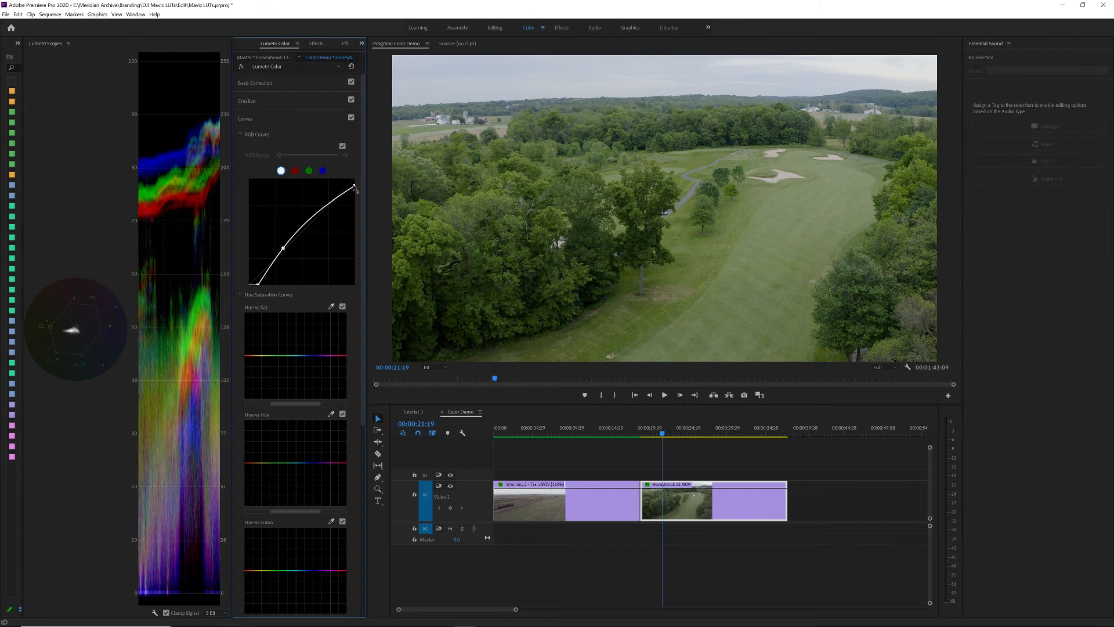
pyautogui.moveTo(355, 186); pyautogui.dragTo(354, 184)
pyautogui.moveTo(260, 286); pyautogui.dragTo(259, 286)
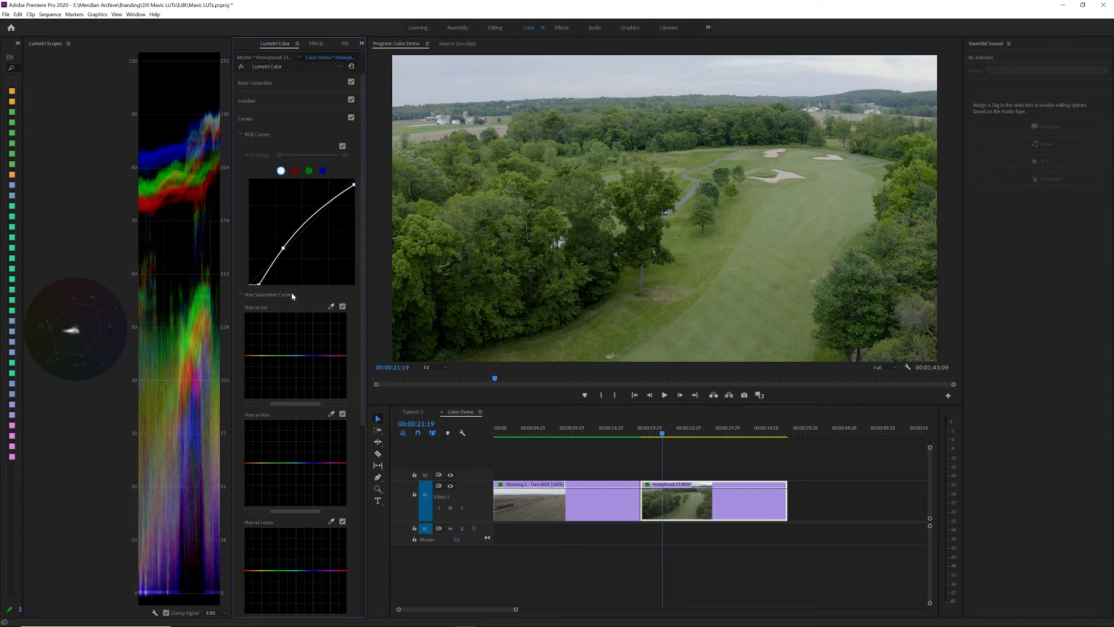
# Load Lush Greens.cube from the LUTs folder as the golf course clip's creative look
pyautogui.click(244, 102)
pyautogui.click(297, 113)
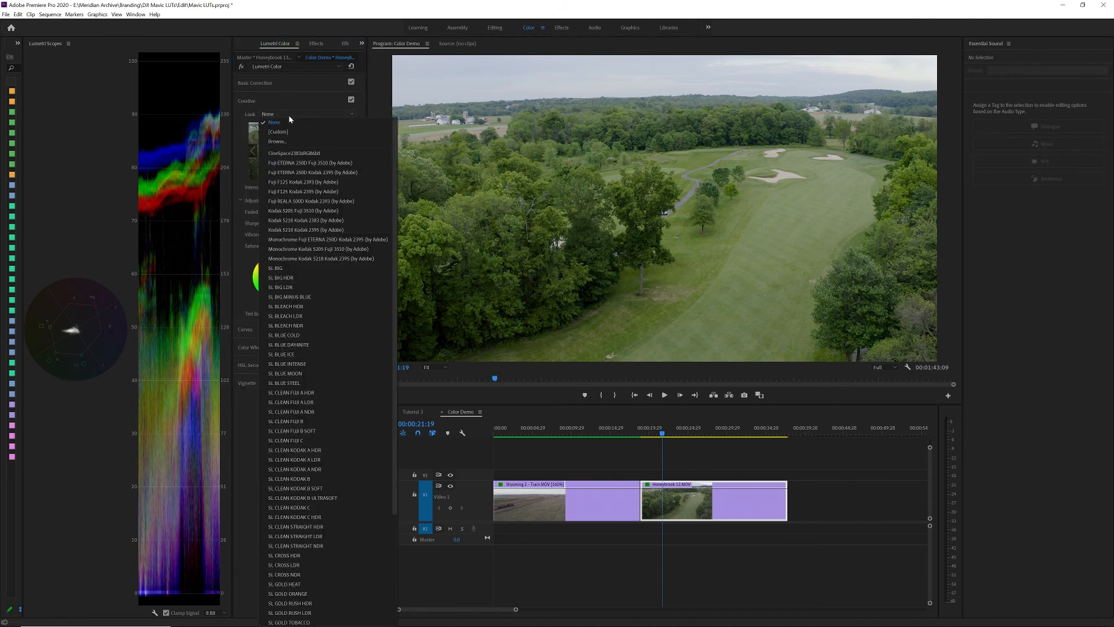
pyautogui.click(283, 142)
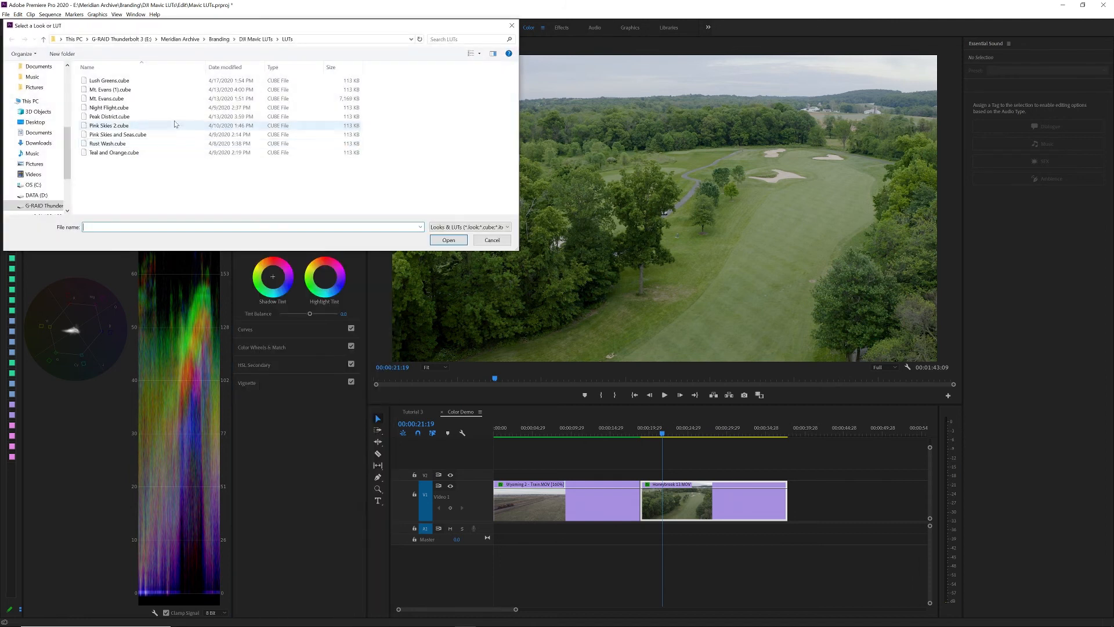
pyautogui.click(97, 81)
pyautogui.doubleClick(94, 82)
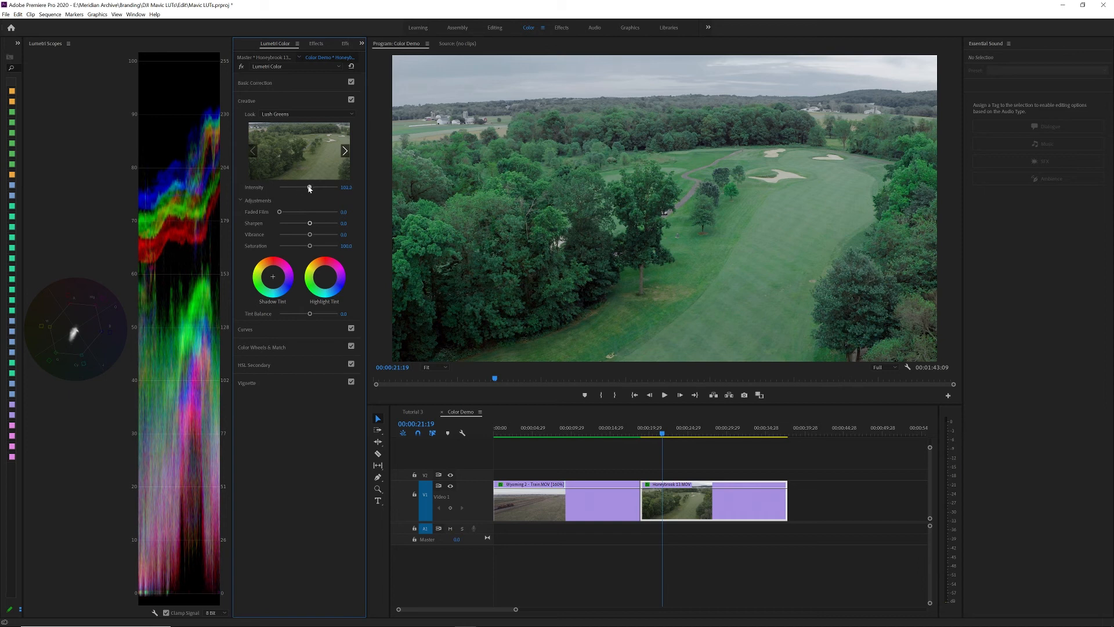
# Lower the golf course clip's look intensity to about 60 and shift its highlight tint slightly toward blue
pyautogui.moveTo(308, 188); pyautogui.dragTo(297, 187)
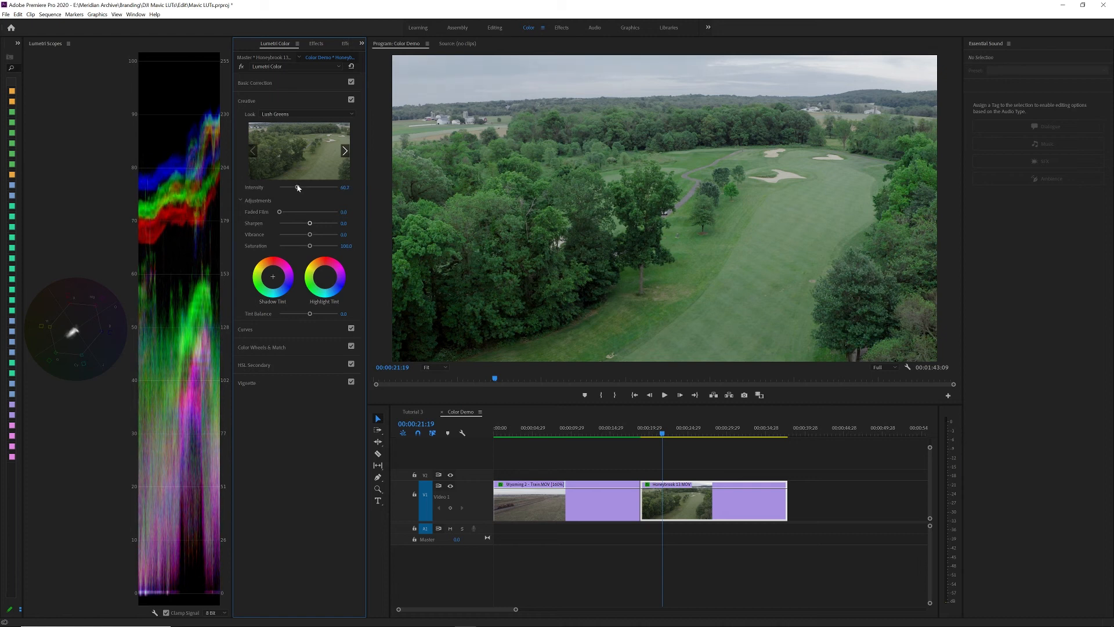
pyautogui.hotkey('ctrl', 'z')
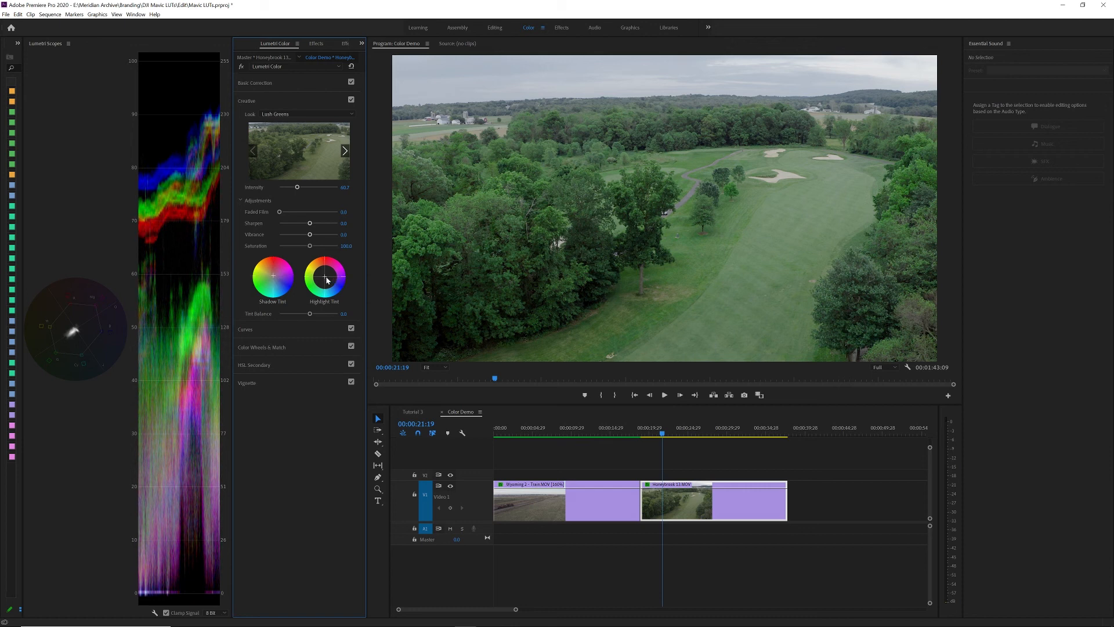
pyautogui.moveTo(325, 277); pyautogui.dragTo(326, 279)
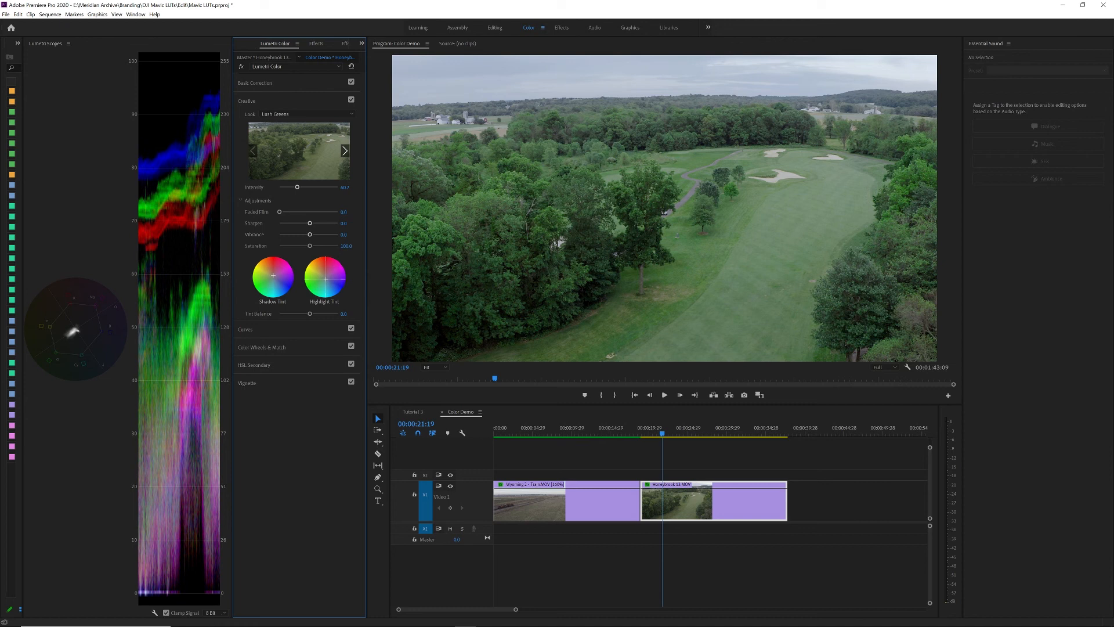